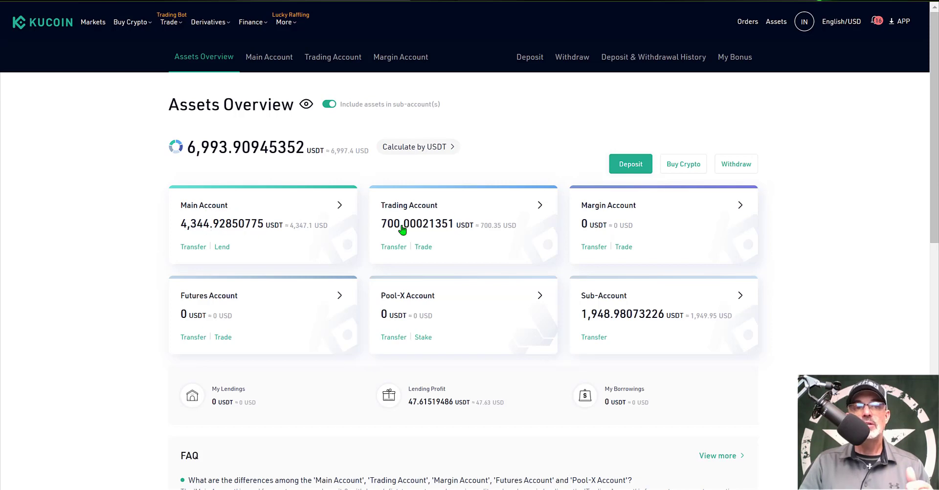
View the main account's transfer form, close it without transferring, and open the Trading Bot page.
{"action": "left_click", "coordinate": [193, 248]}
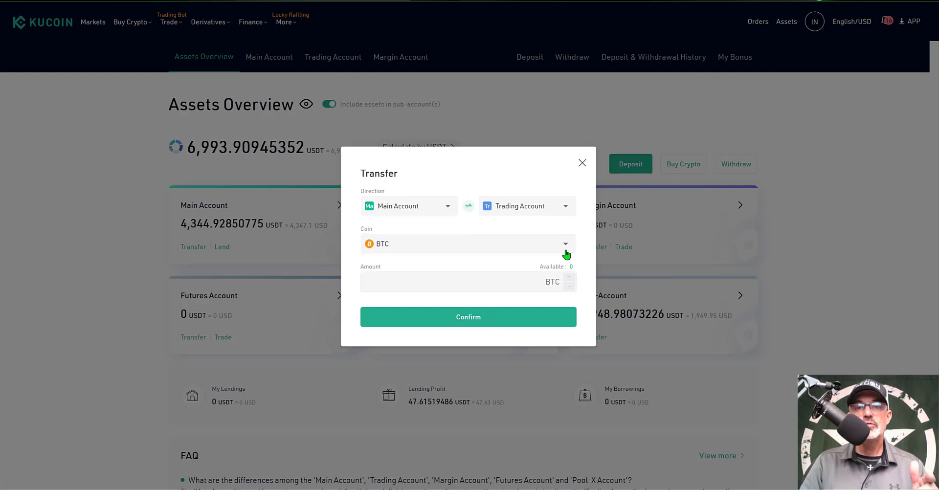
{"action": "left_click", "coordinate": [609, 171]}
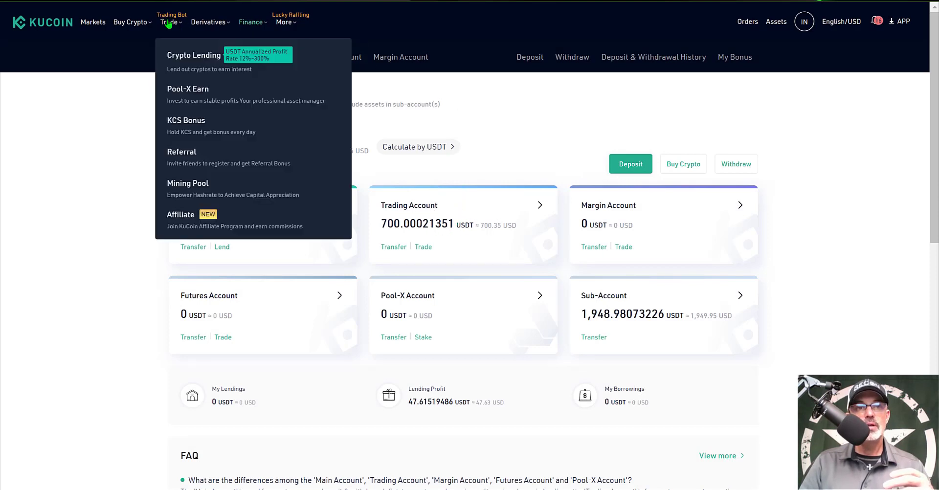
{"action": "mouse_move", "coordinate": [172, 22]}
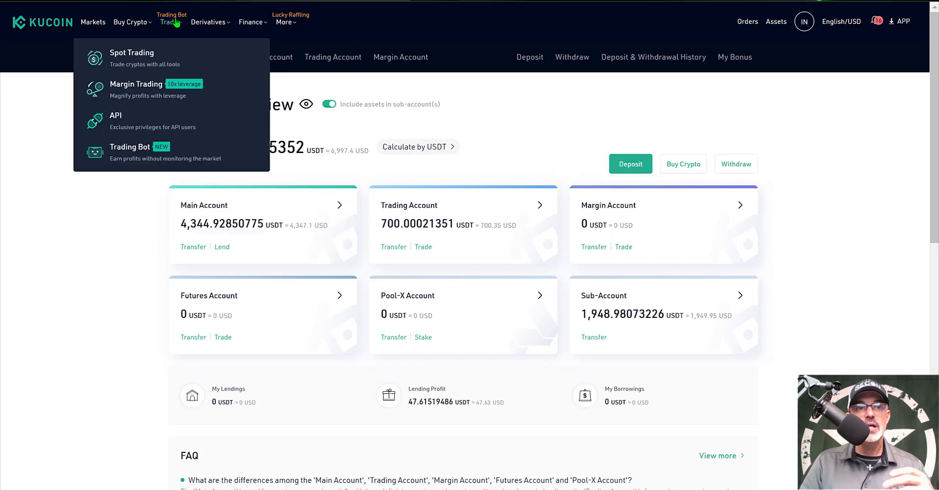
{"action": "left_click", "coordinate": [138, 153]}
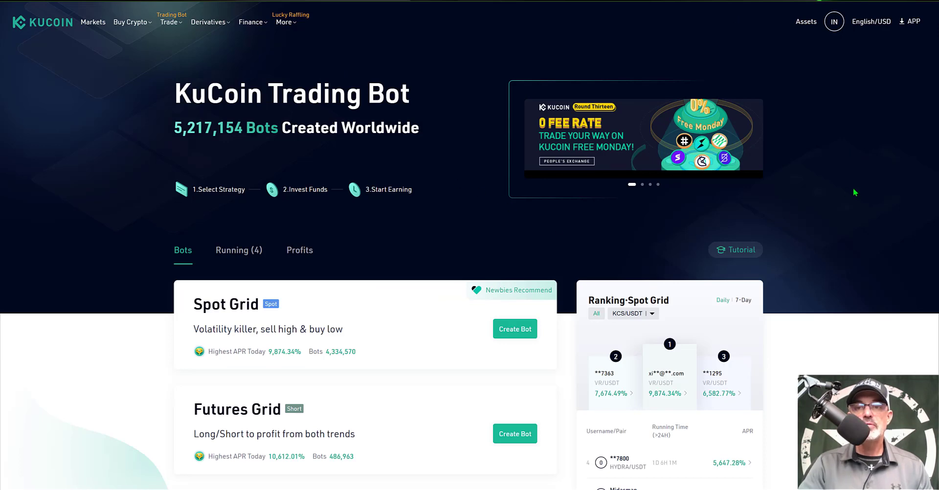
Start creating a Futures Grid bot for BTCPERP/USDT, set its direction to Long and switch to customized parameters.
{"action": "scroll", "coordinate": [853, 189], "scroll_direction": "down", "scroll_amount": 3}
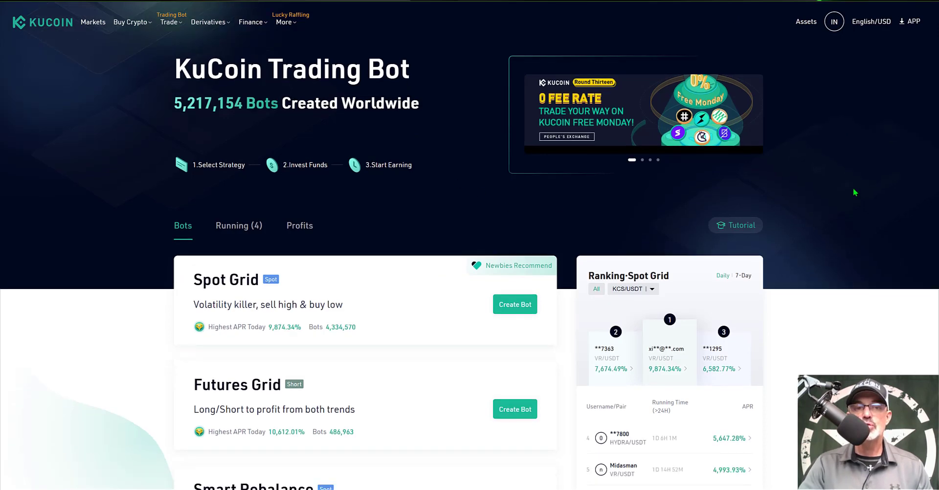
{"action": "scroll", "coordinate": [854, 191], "scroll_direction": "down", "scroll_amount": 3}
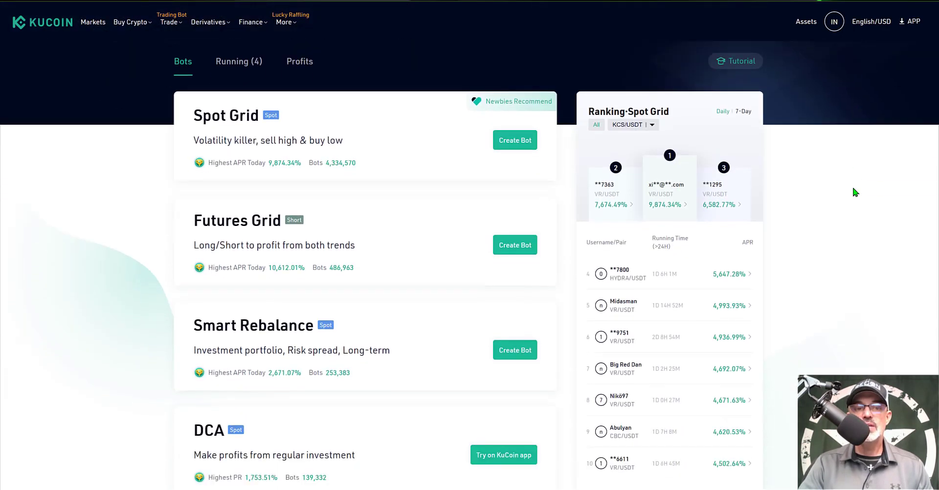
{"action": "scroll", "coordinate": [853, 192], "scroll_direction": "down", "scroll_amount": 1}
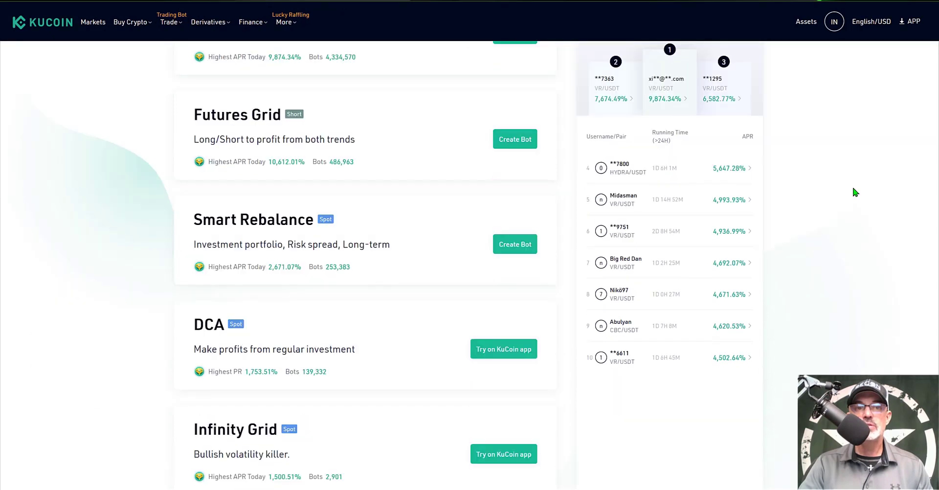
{"action": "scroll", "coordinate": [853, 191], "scroll_direction": "up", "scroll_amount": 1}
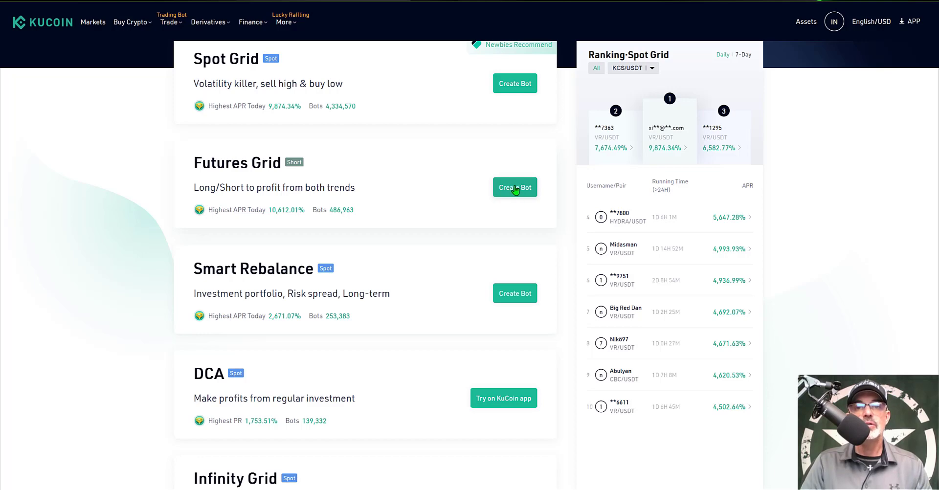
{"action": "left_click", "coordinate": [514, 188]}
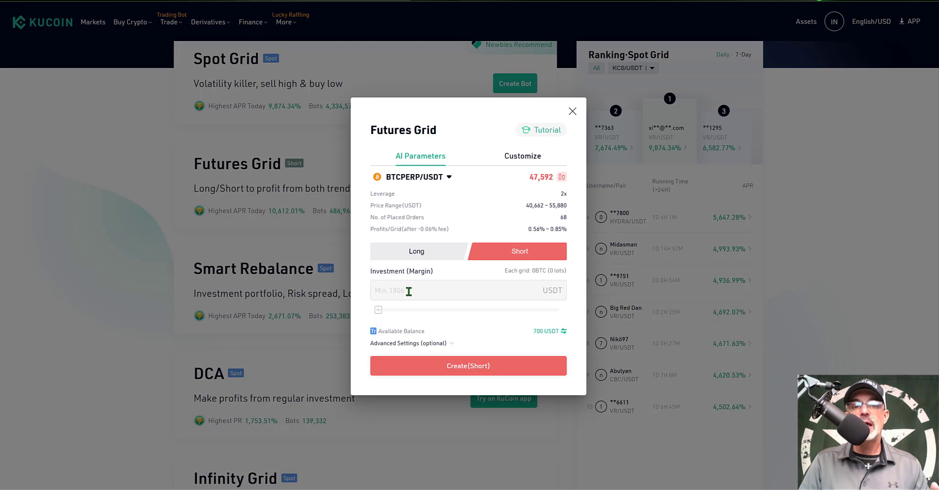
{"action": "left_click", "coordinate": [418, 251]}
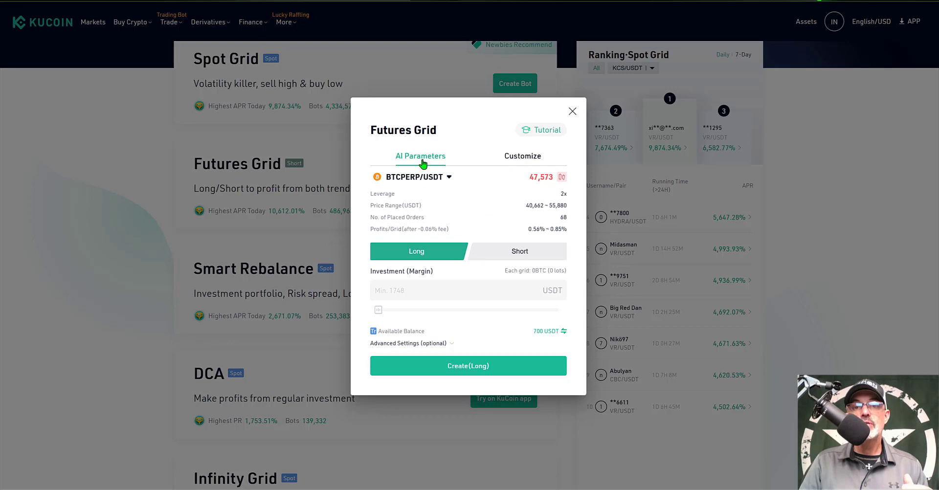
{"action": "left_click", "coordinate": [523, 157]}
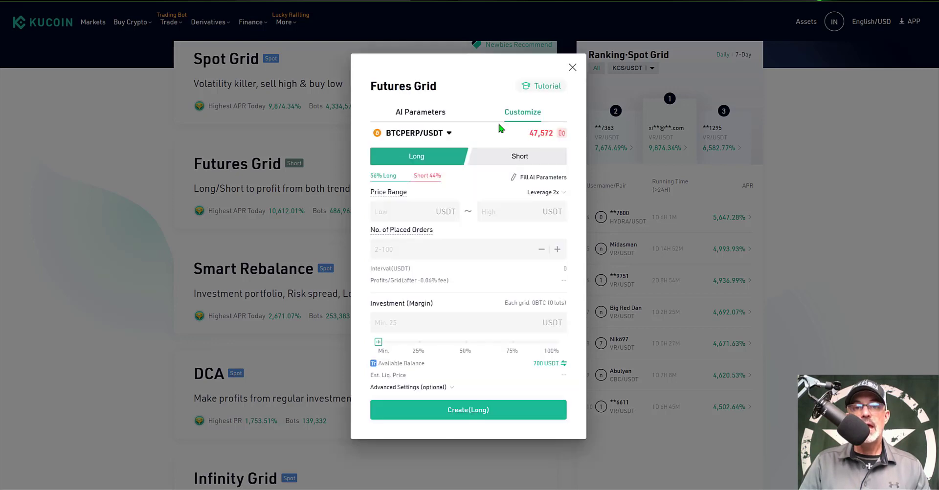
Review the available futures pairs sorted by volatility and examine the BTCUSDT daily chart in TradingView.
{"action": "left_click", "coordinate": [448, 135]}
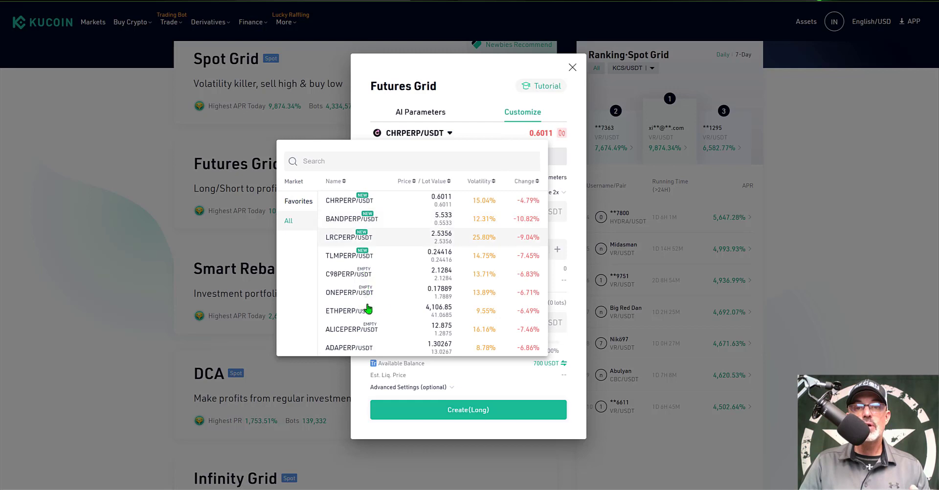
{"action": "left_click", "coordinate": [481, 182]}
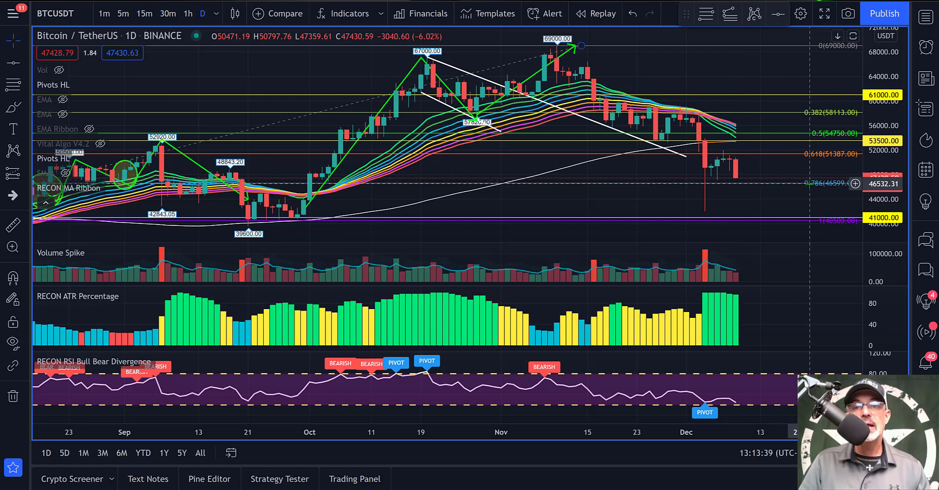
{"action": "left_click", "coordinate": [753, 217]}
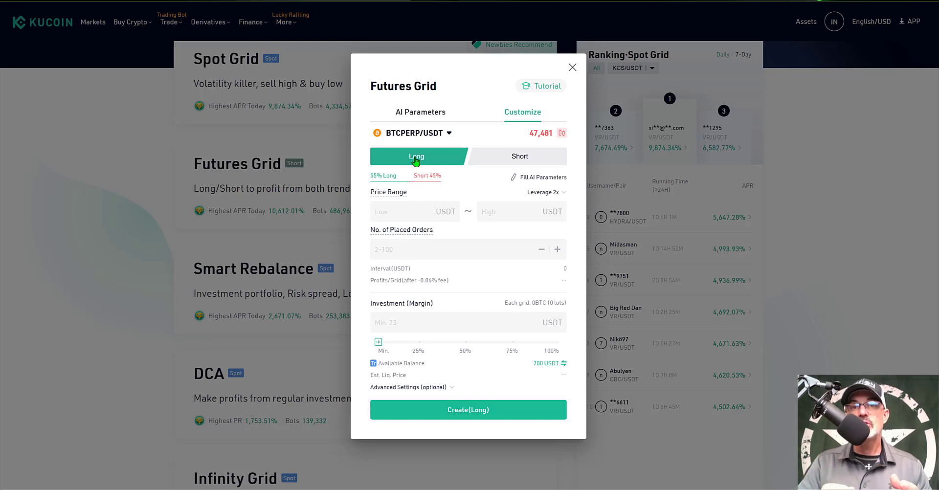
Set the Futures Grid bot's price range to 37000–62000 USDT and the number of placed orders to 49.
{"action": "left_click", "coordinate": [400, 211]}
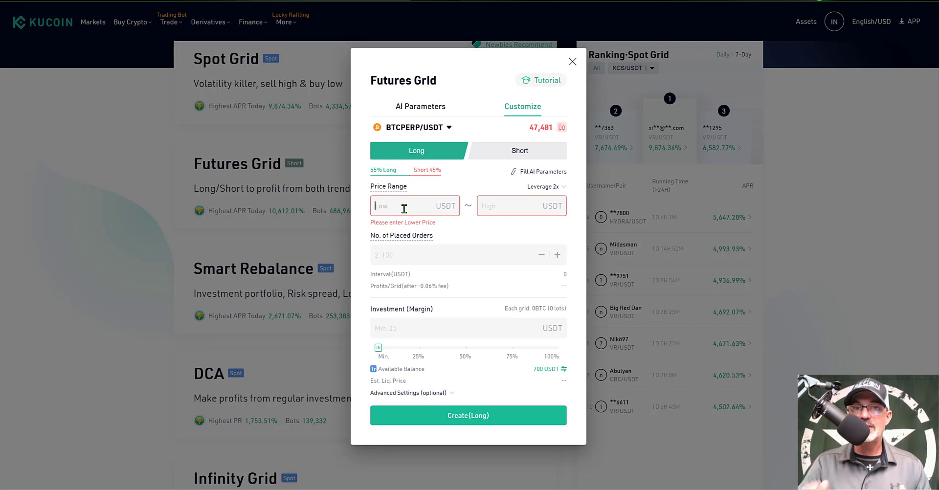
{"action": "type", "text": "37000"}
{"action": "left_click", "coordinate": [505, 214]}
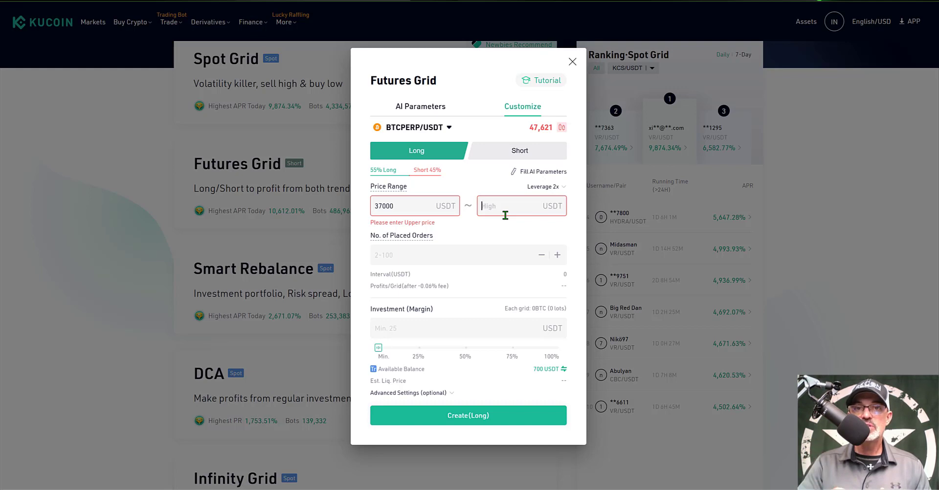
{"action": "type", "text": "62000"}
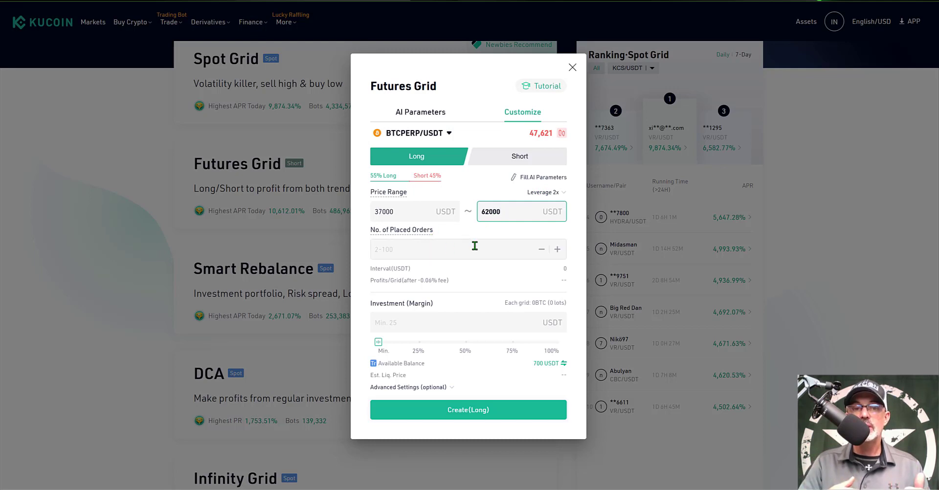
{"action": "left_click", "coordinate": [412, 248]}
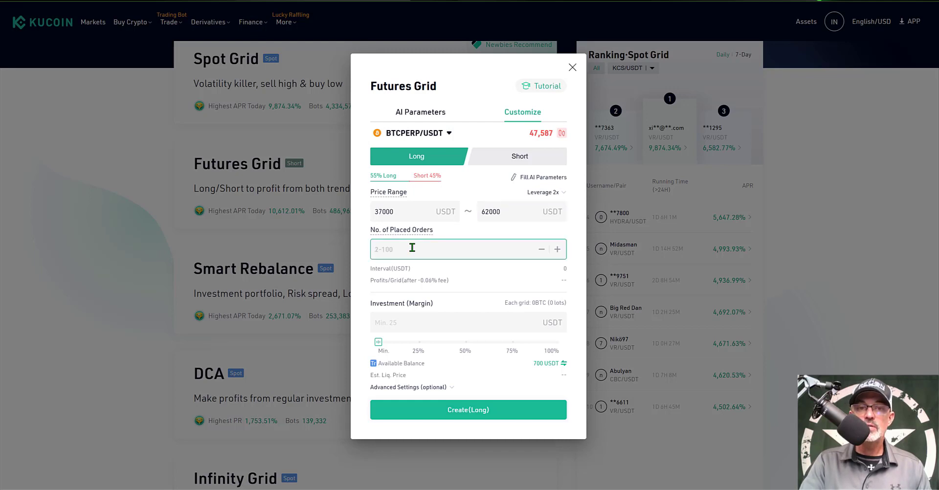
{"action": "type", "text": "49"}
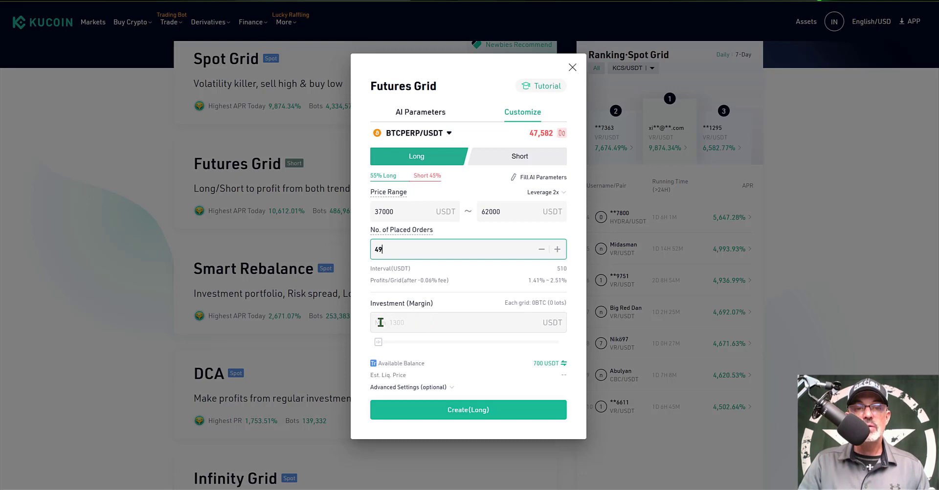
Set the bot's leverage to 4x and its investment margin to 700 USDT.
{"action": "left_click", "coordinate": [413, 322]}
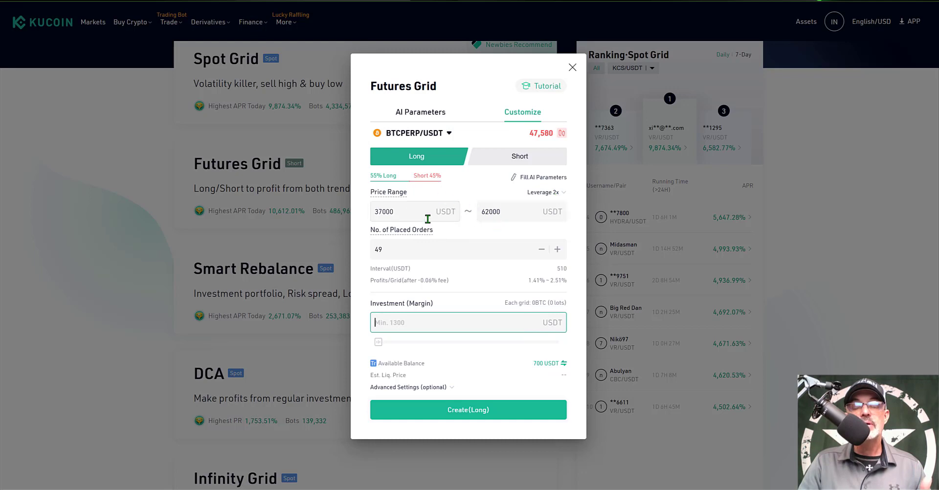
{"action": "left_click", "coordinate": [558, 193]}
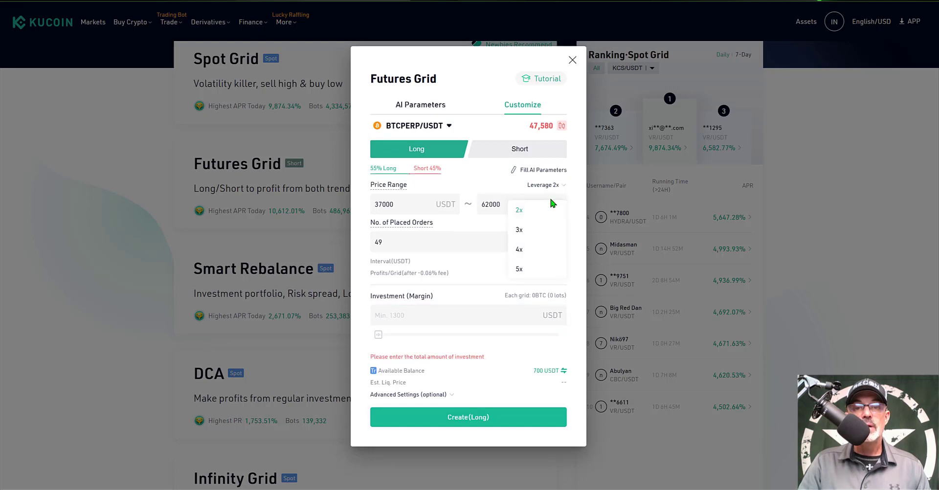
{"action": "left_click", "coordinate": [519, 250]}
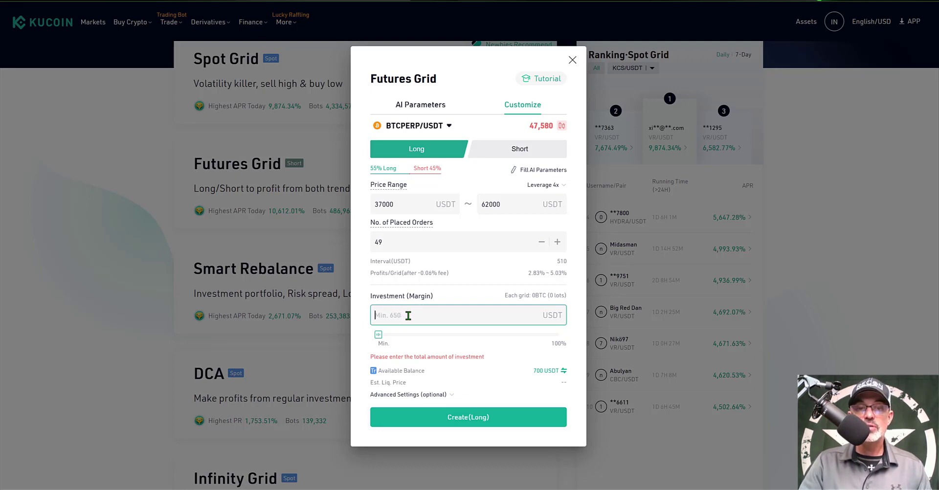
{"action": "type", "text": "700"}
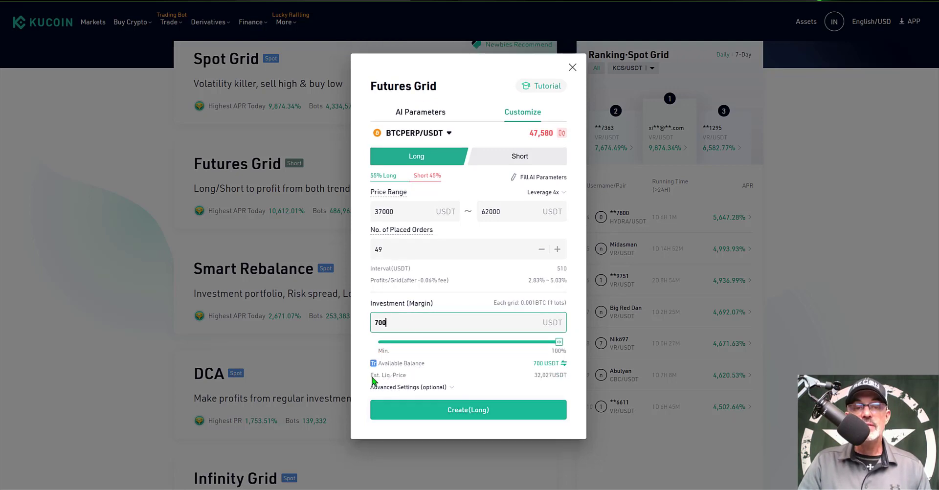
{"action": "left_click", "coordinate": [411, 379]}
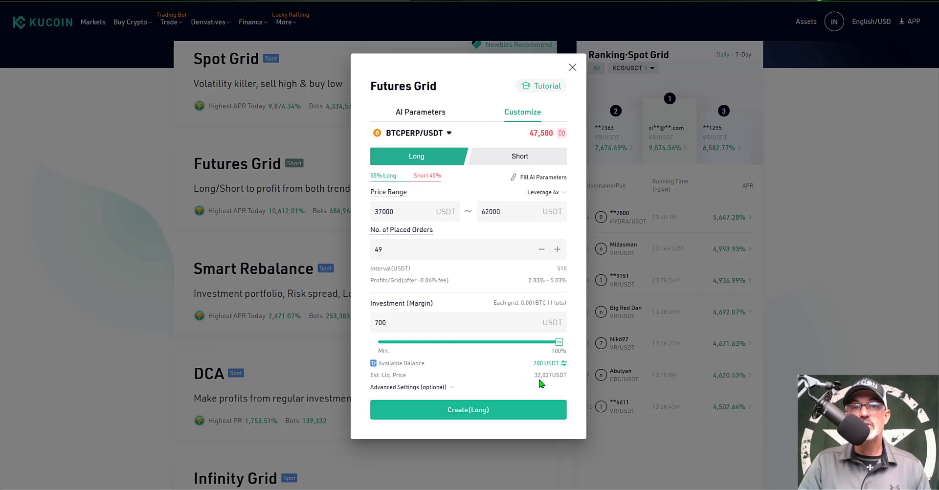
Read the Stop Price explanation in the advanced settings and enable a stop price of 35000 USDT.
{"action": "left_click", "coordinate": [436, 387]}
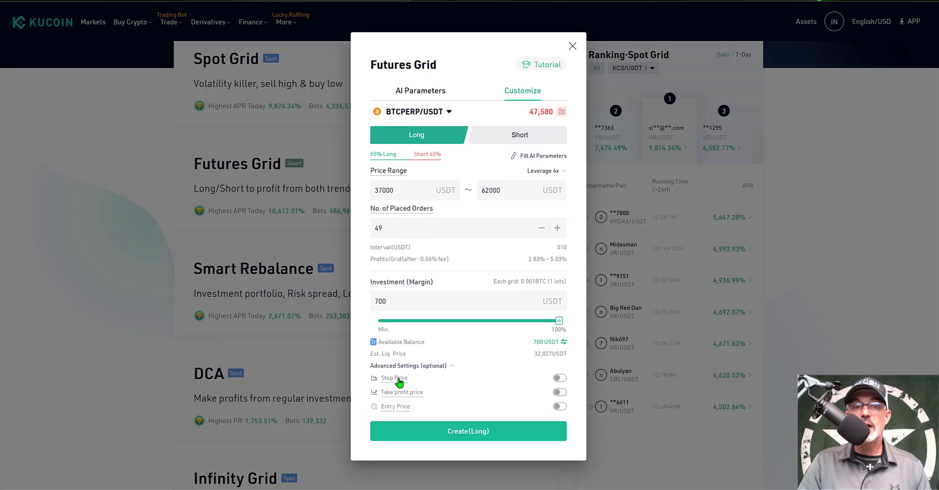
{"action": "left_click", "coordinate": [395, 380]}
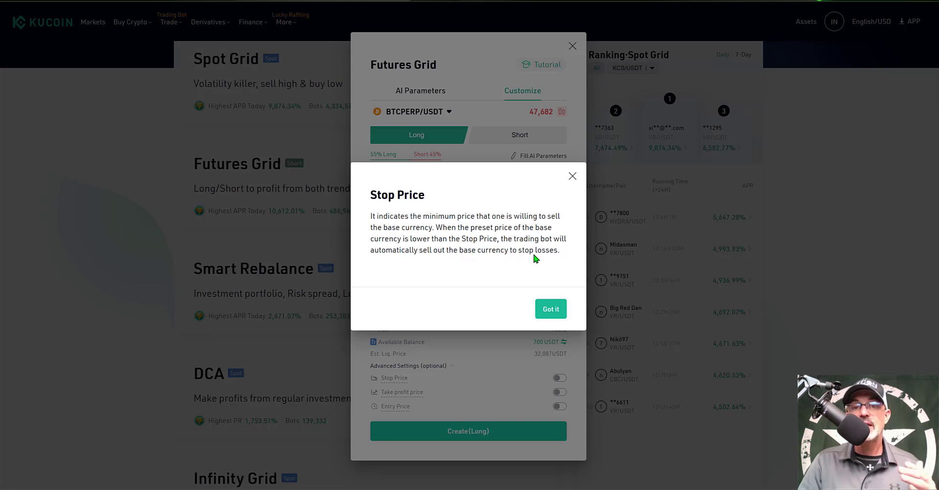
{"action": "left_click", "coordinate": [550, 308]}
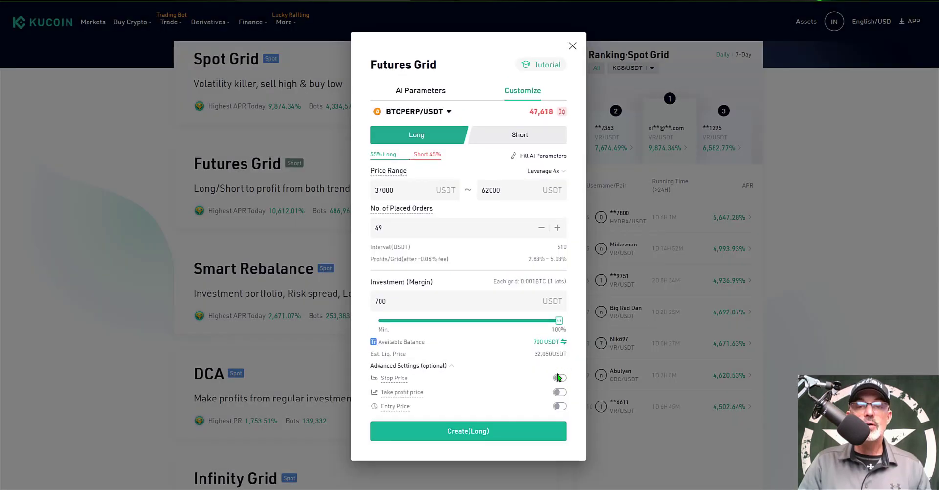
{"action": "left_click", "coordinate": [558, 378]}
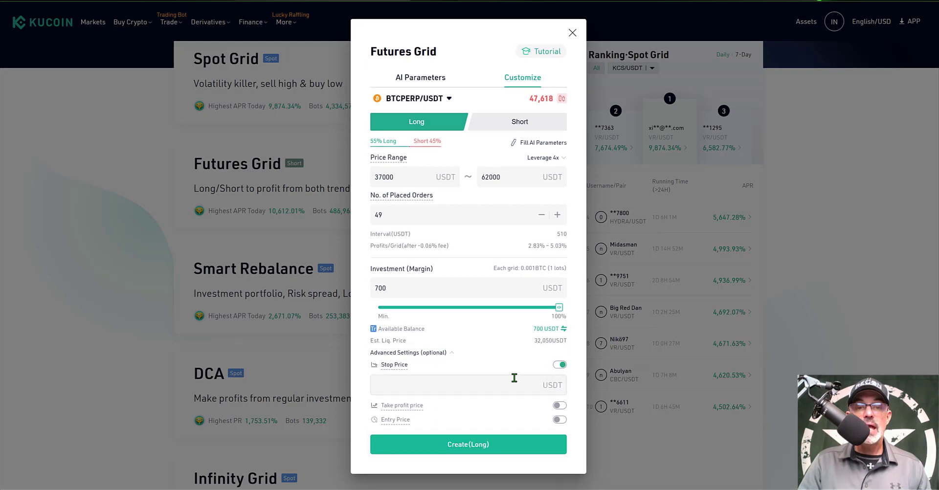
{"action": "left_click", "coordinate": [460, 385]}
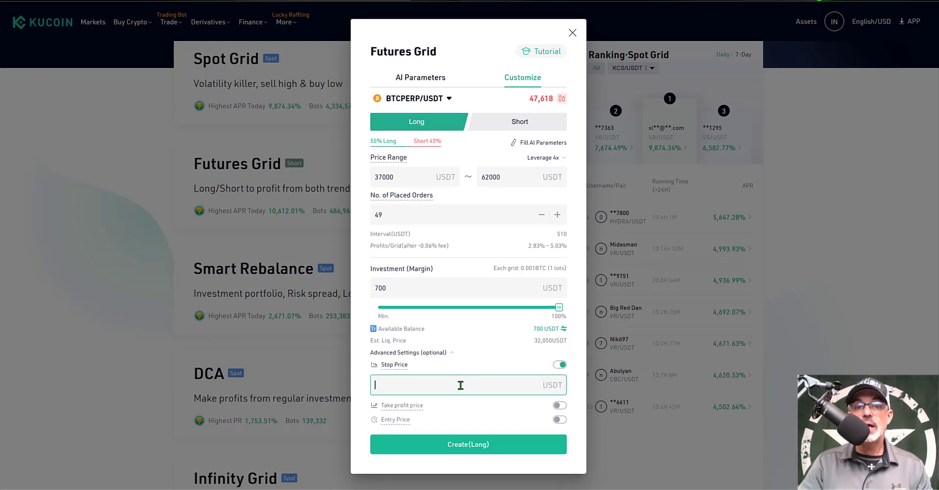
{"action": "type", "text": "3"}
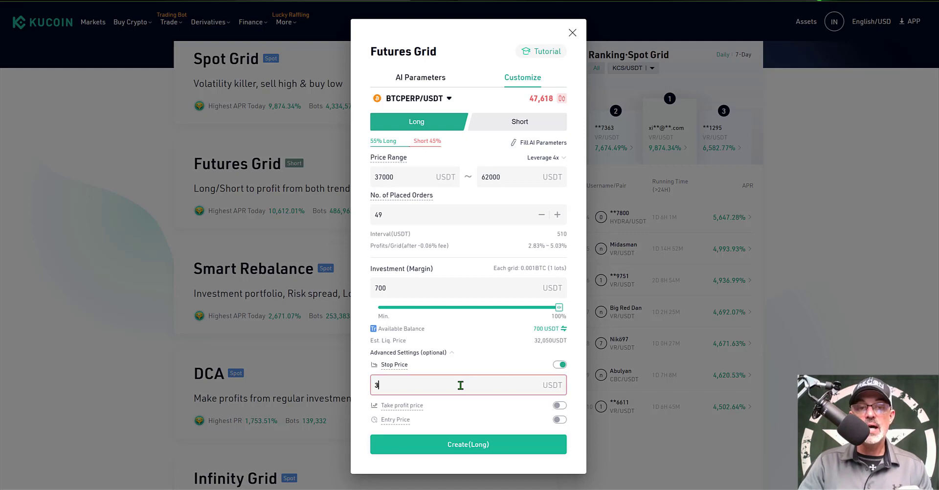
{"action": "type", "text": "50"}
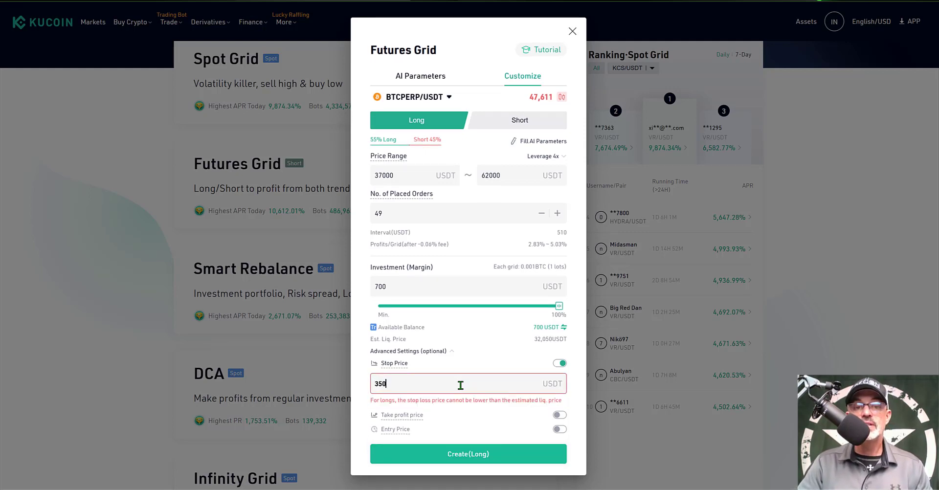
{"action": "type", "text": "00"}
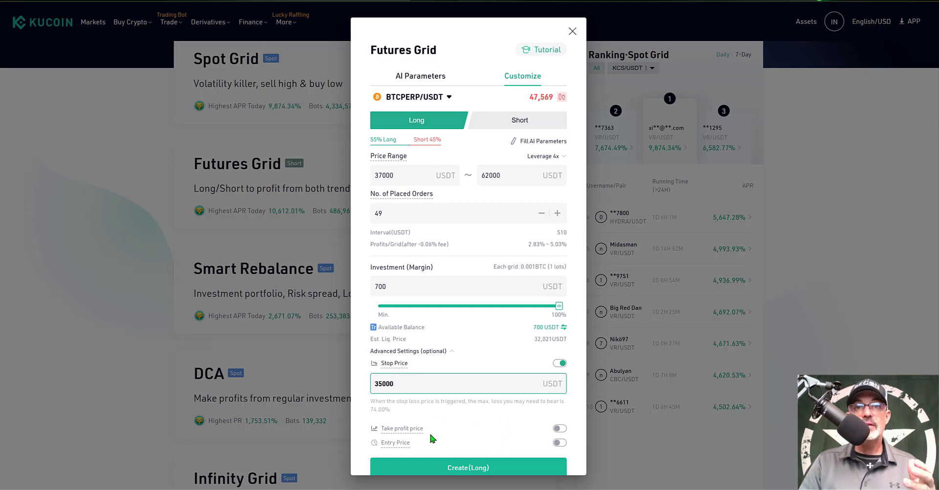
Create the long Futures Grid bot, acknowledging the risk alert and confirming the order.
{"action": "left_click", "coordinate": [469, 468]}
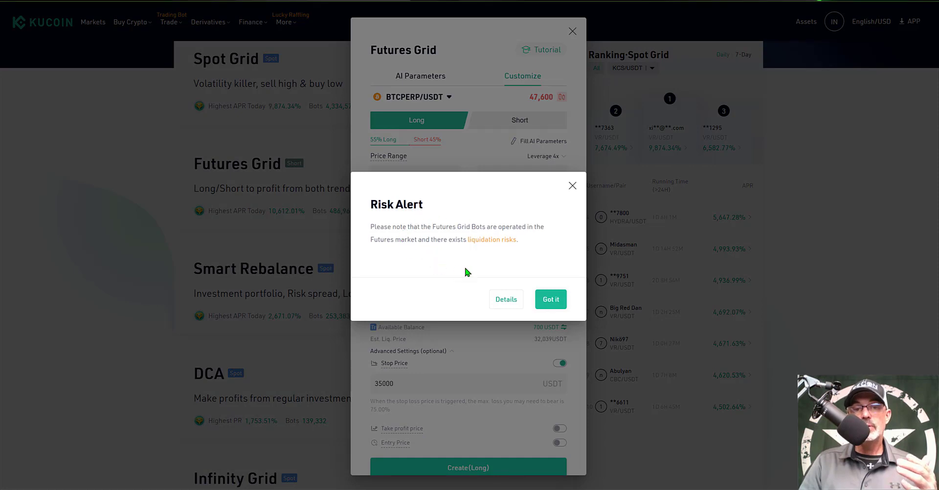
{"action": "left_click", "coordinate": [550, 301]}
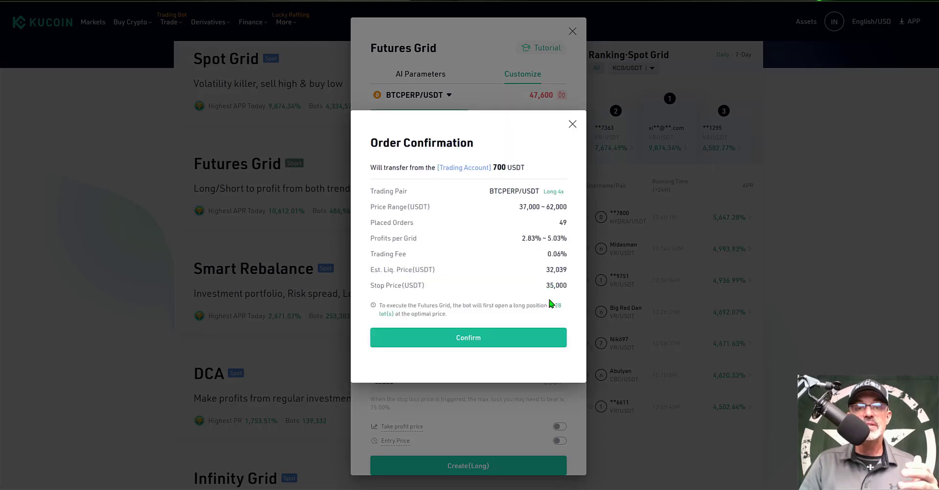
{"action": "left_click", "coordinate": [473, 341]}
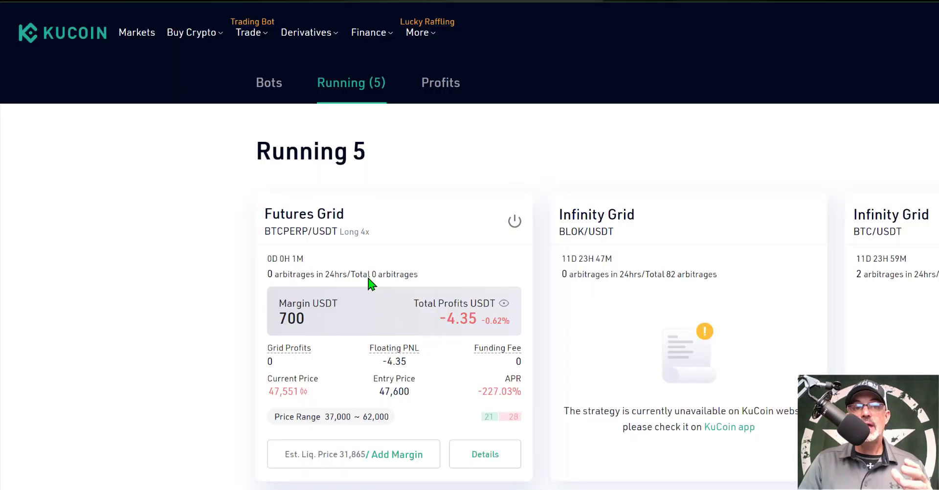